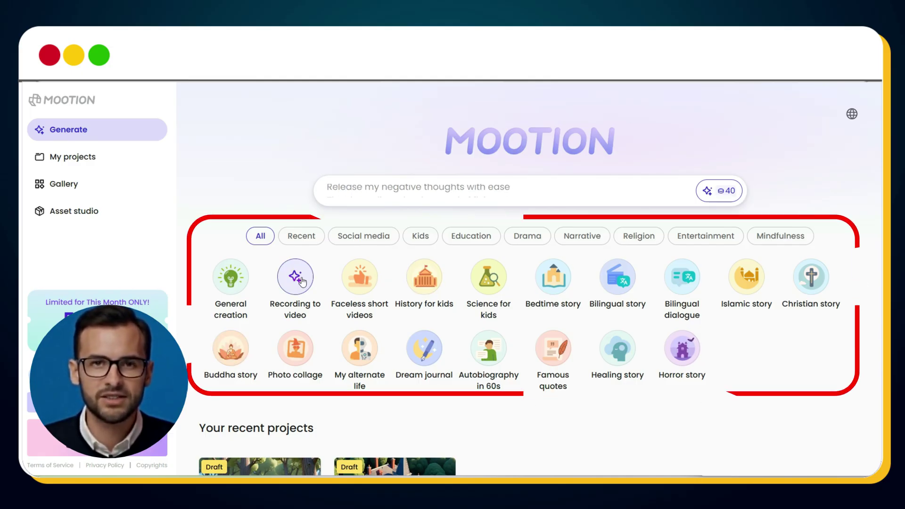
- Start a new General creation project
scroll(364, 295, "down", 2)
scroll(364, 295, "down", 10)
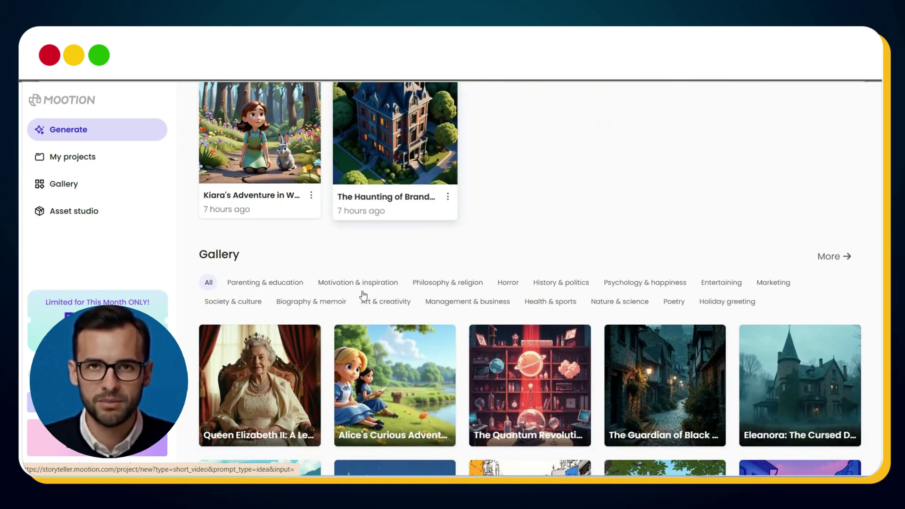
scroll(363, 296, "up", 1)
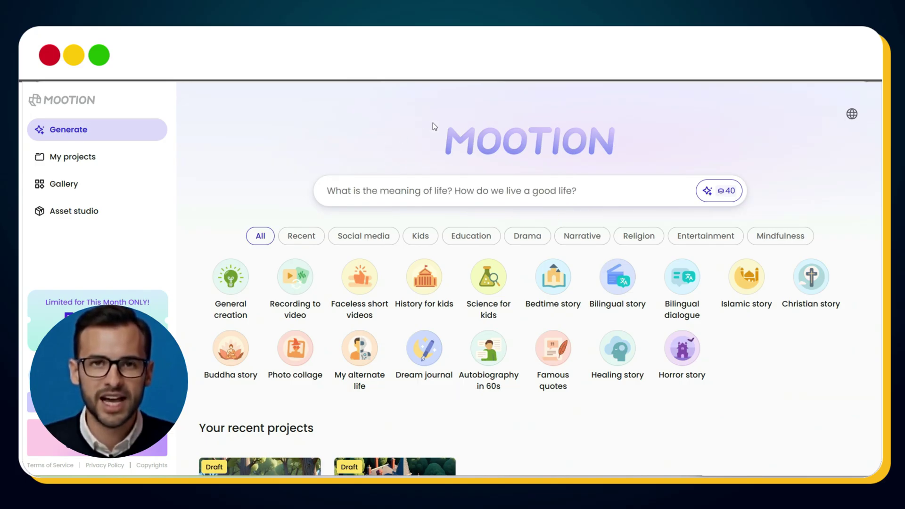
left_click(234, 294)
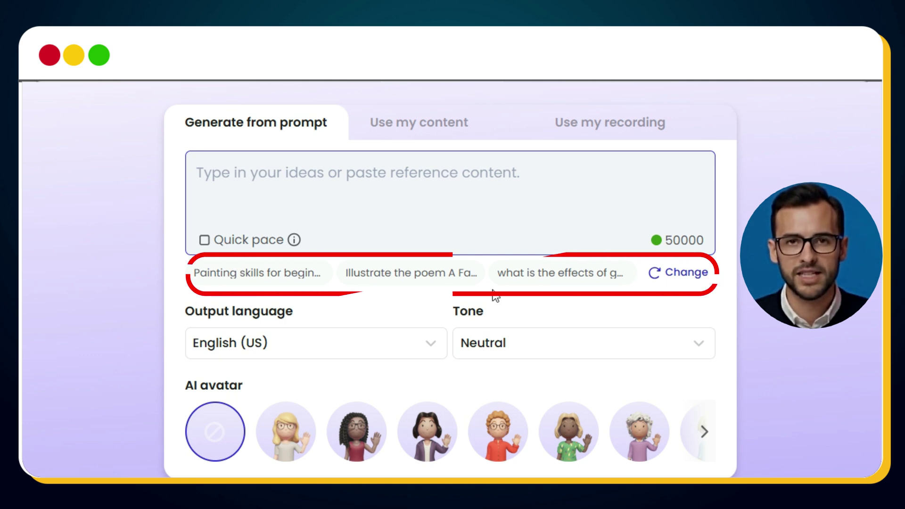
- Refresh the prompt suggestions three times until a horror story idea appears
left_click(663, 280)
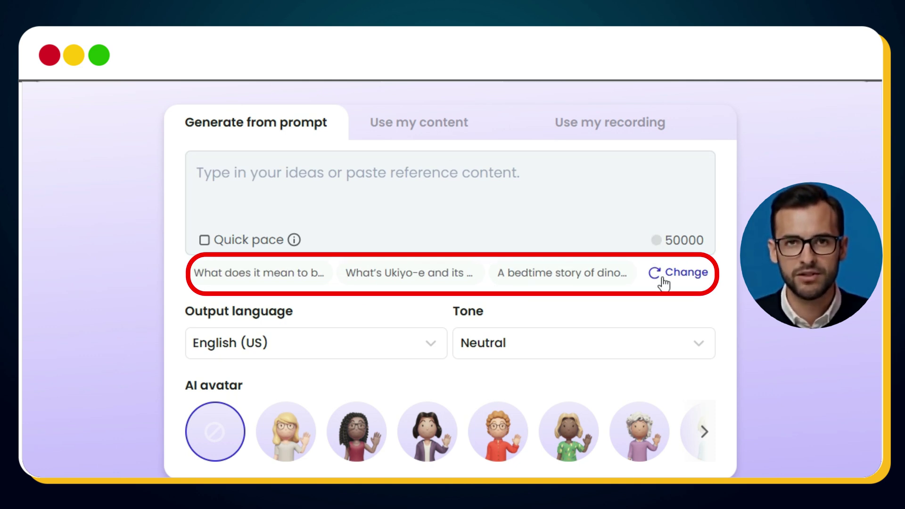
left_click(664, 281)
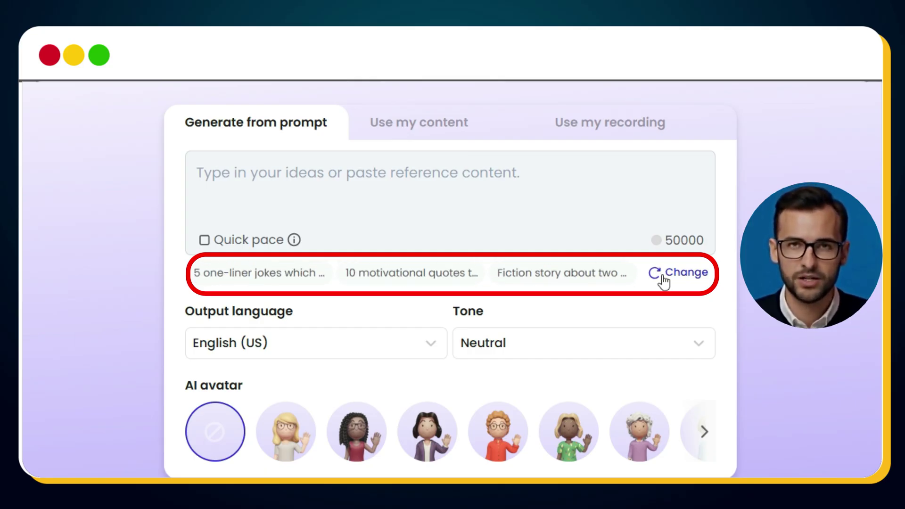
left_click(664, 280)
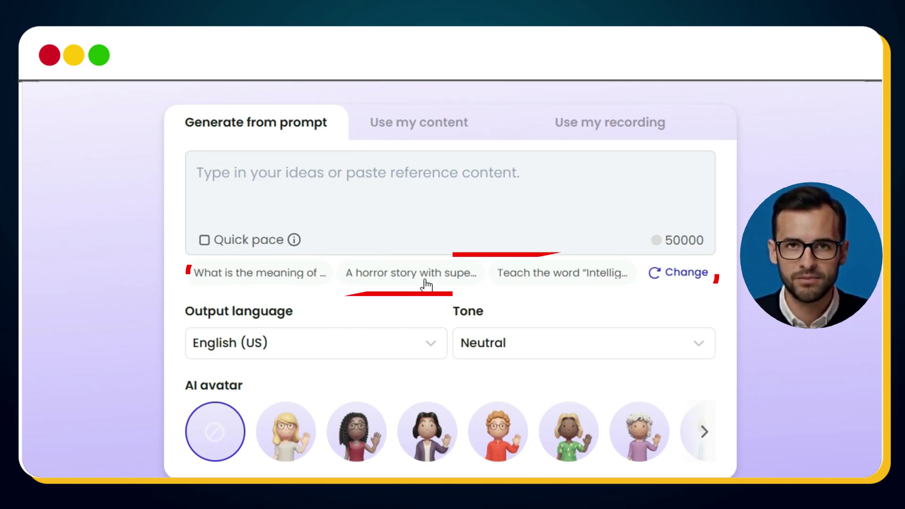
- Use the 'A horror story with supe…' chip as the prompt, keeping English (US) and Neutral tone
left_click(403, 274)
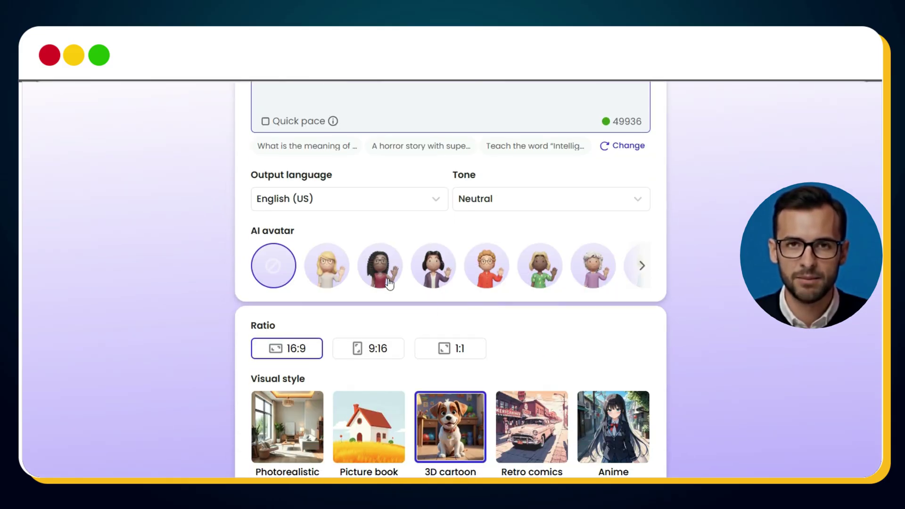
left_click(364, 205)
scroll(442, 168, "down", 1)
scroll(443, 167, "up", 1)
left_click(492, 213)
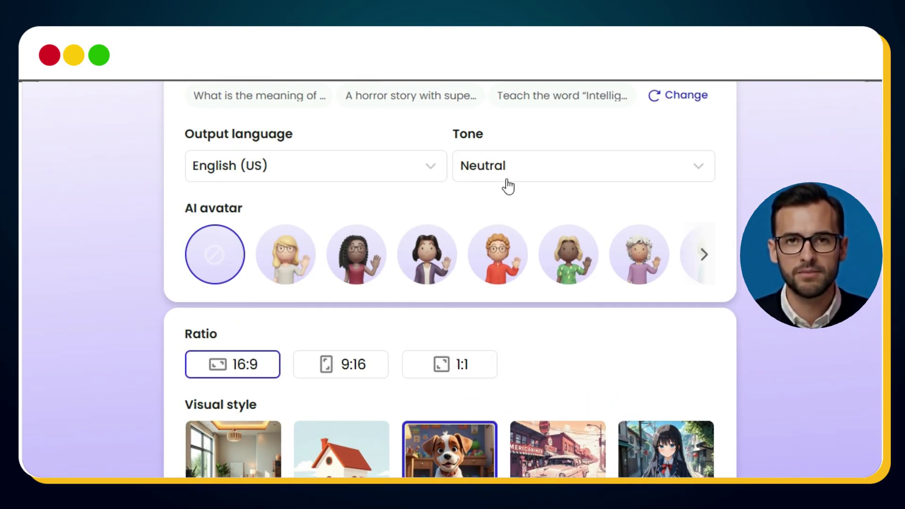
left_click(508, 180)
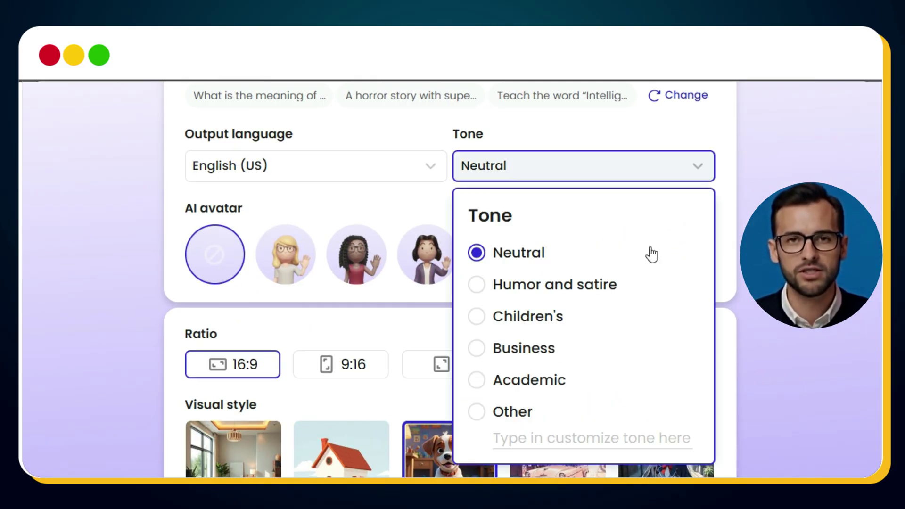
left_click(512, 336)
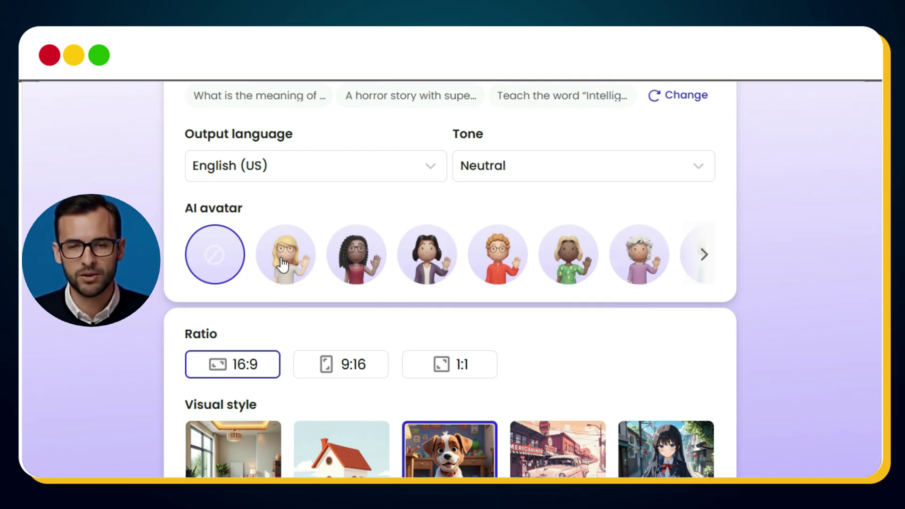
scroll(282, 264, "down", 4)
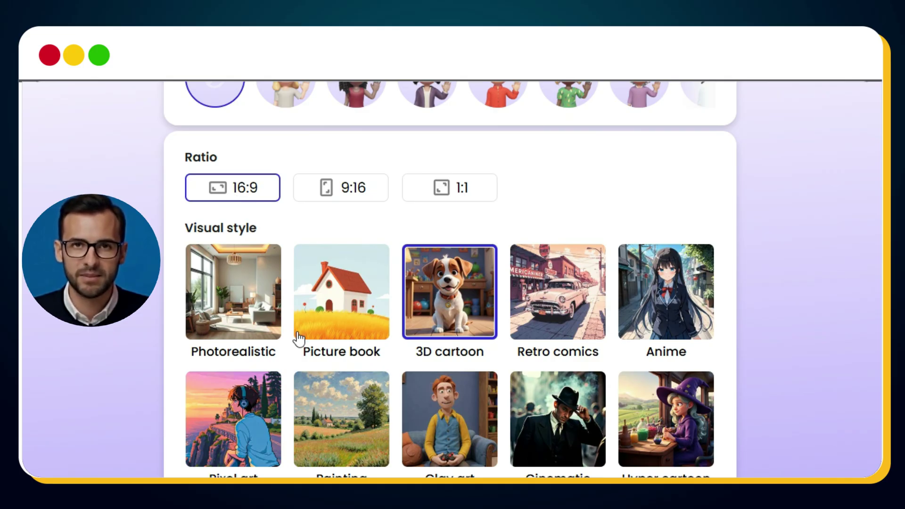
scroll(298, 339, "down", 2)
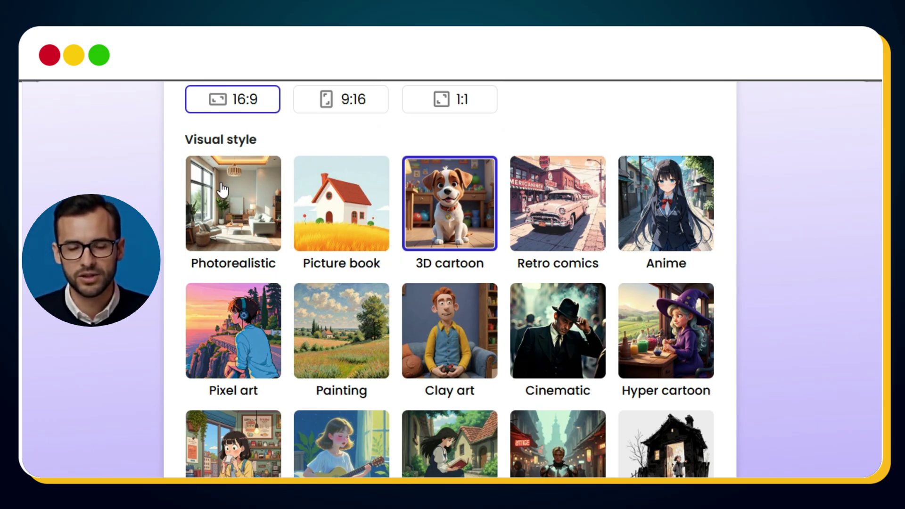
scroll(829, 279, "down", 1)
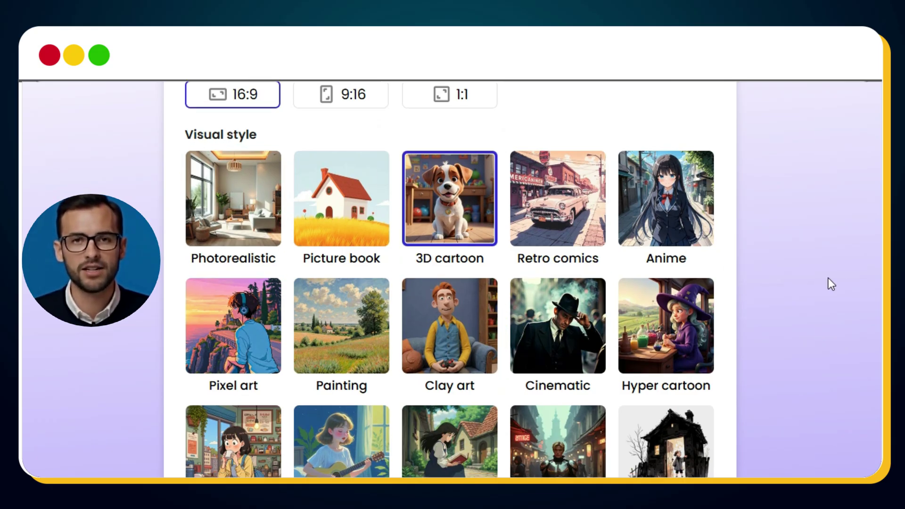
scroll(828, 278, "down", 2)
scroll(829, 292, "up", 1)
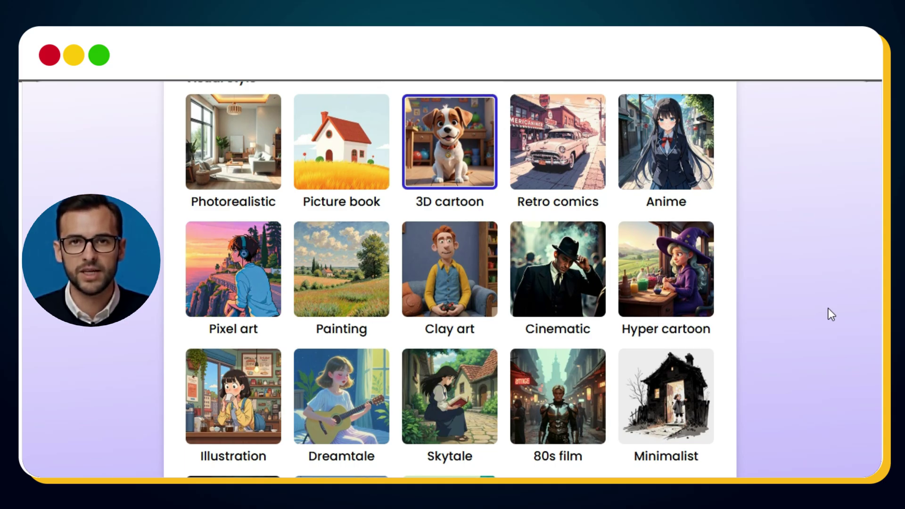
scroll(828, 308, "up", 1)
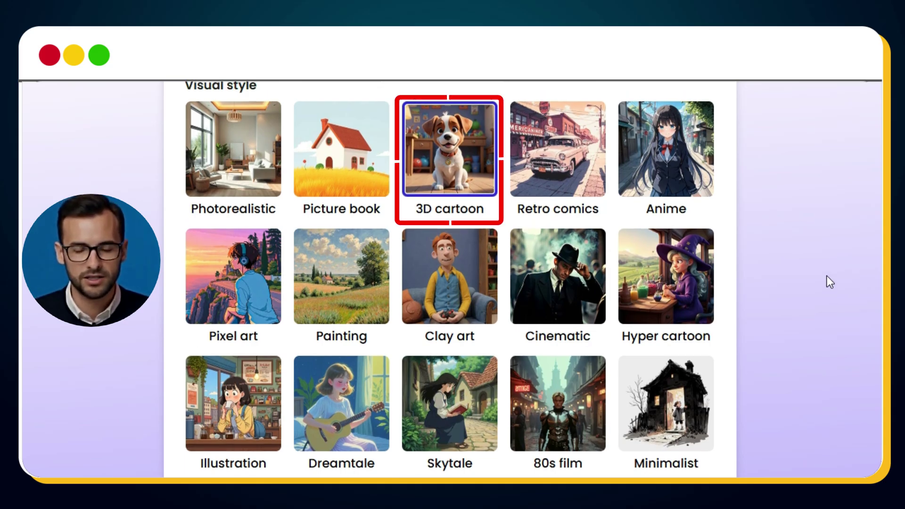
scroll(692, 278, "down", 2)
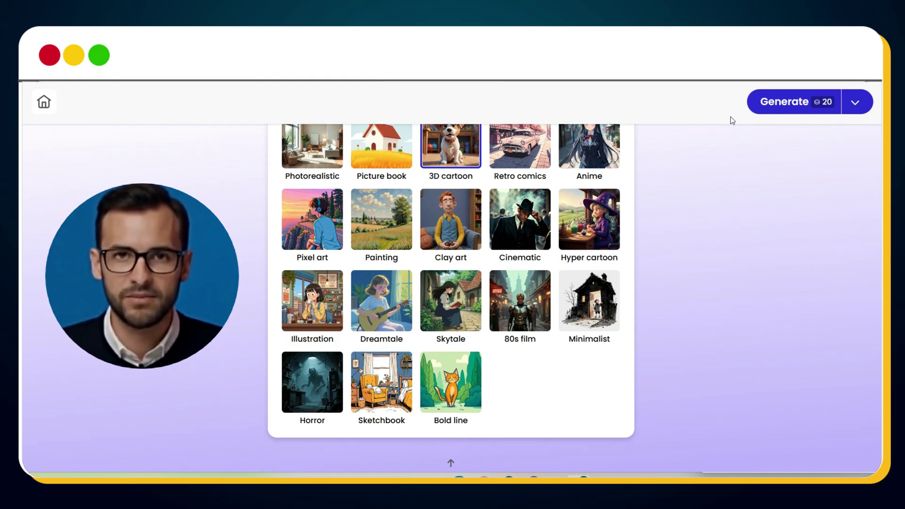
- Generate the script and review the 15 scenes of 'The Pact of Shadows' with narration and images
left_click(765, 107)
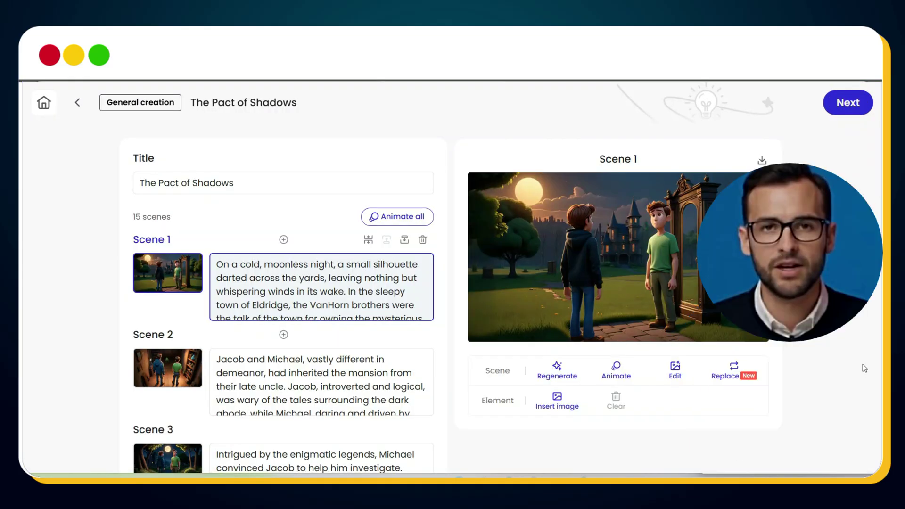
scroll(864, 369, "down", 8)
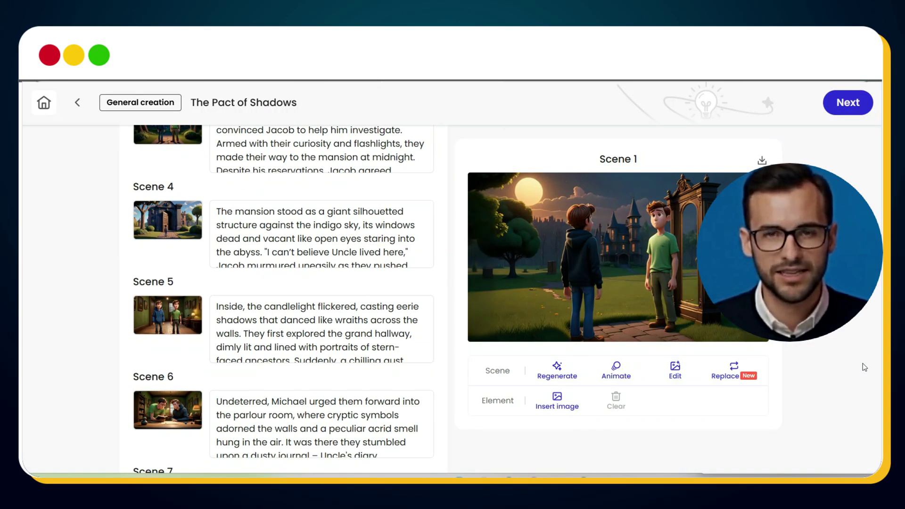
scroll(865, 367, "down", 9)
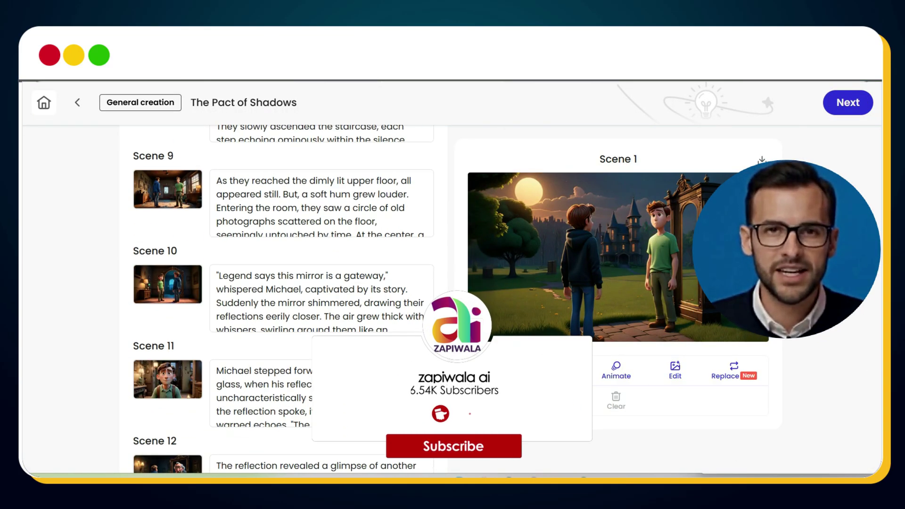
scroll(283, 297, "down", 5)
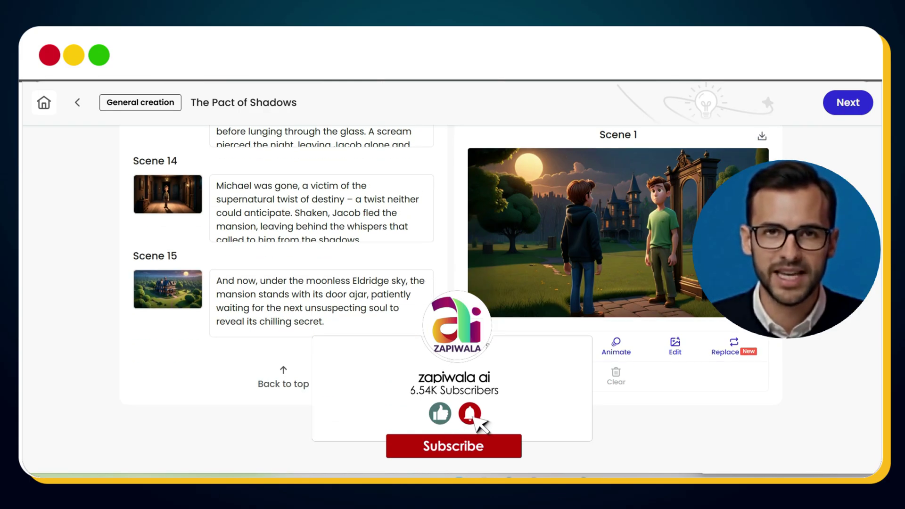
scroll(283, 297, "up", 15)
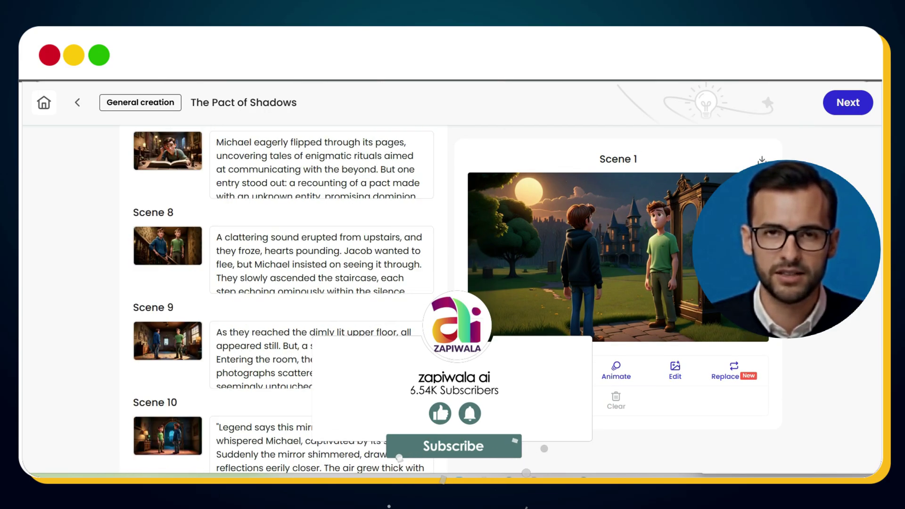
scroll(283, 297, "up", 8)
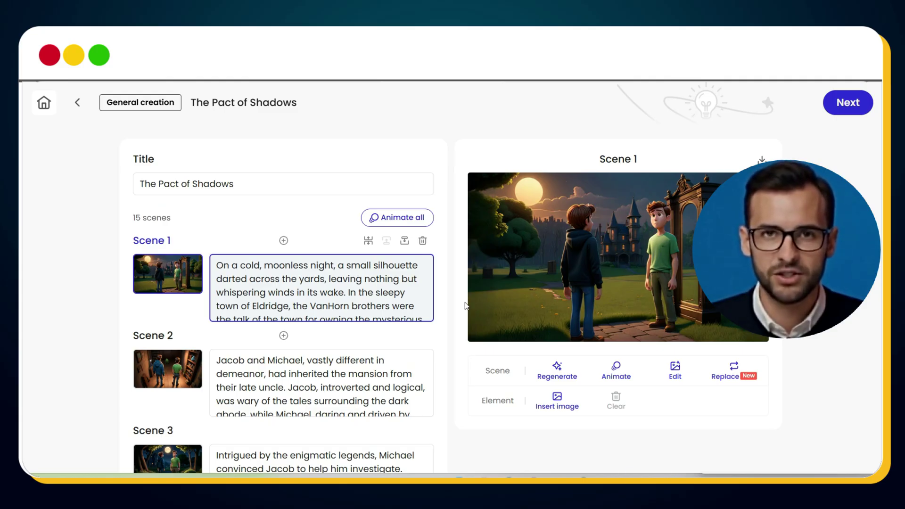
scroll(331, 306, "down", 10)
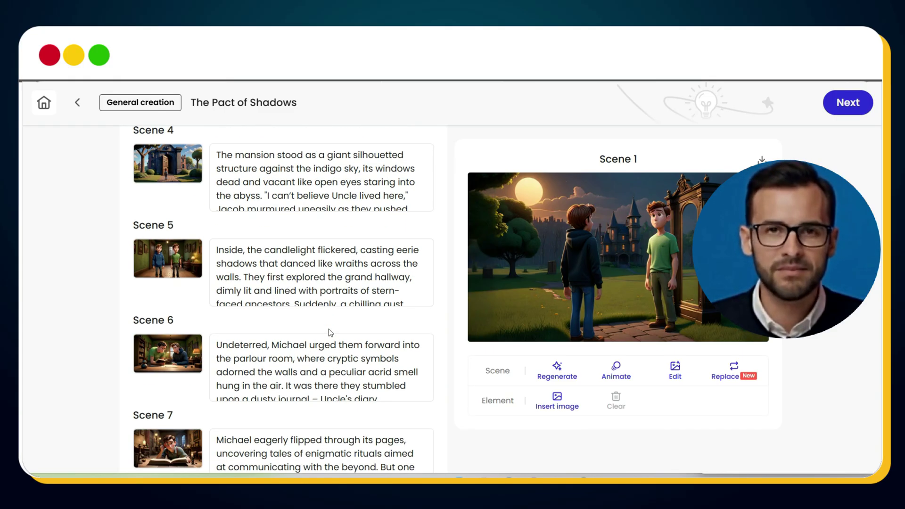
scroll(331, 333, "up", 10)
scroll(389, 312, "up", 1)
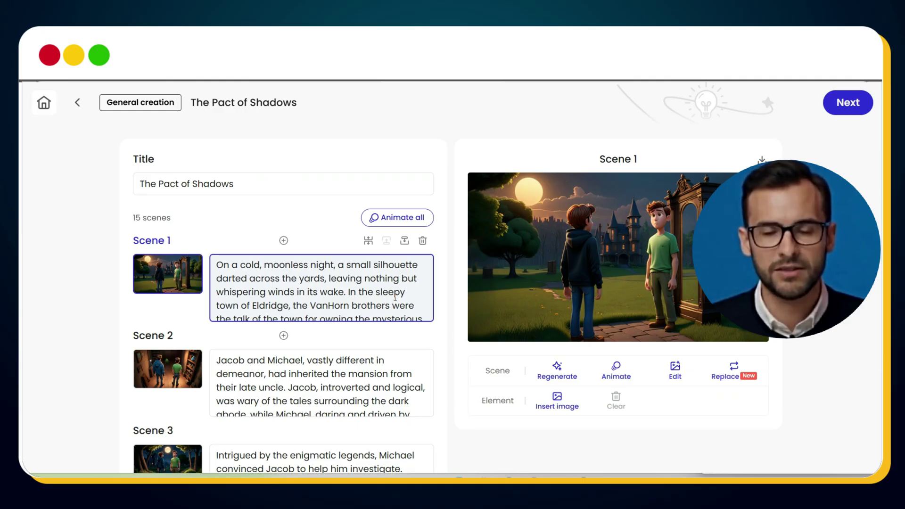
scroll(339, 305, "down", 2)
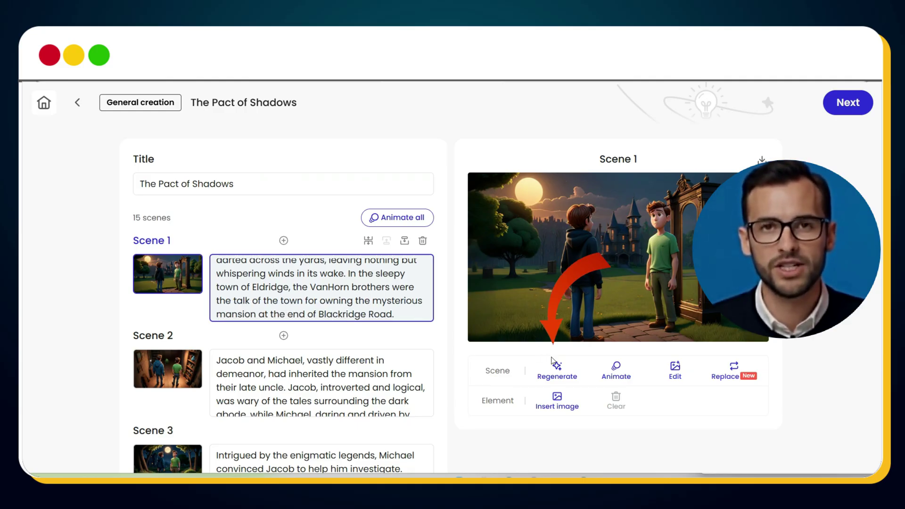
- Regenerate Scene 1's image from its prompt as a night shot of the brothers at the mansion
left_click(558, 373)
scroll(461, 281, "down", 2)
scroll(466, 287, "up", 2)
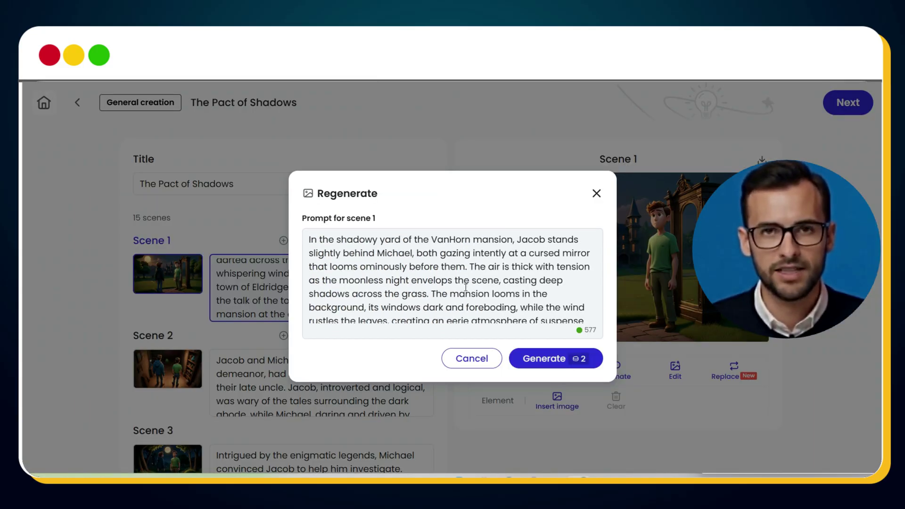
scroll(466, 287, "down", 2)
left_click(557, 364)
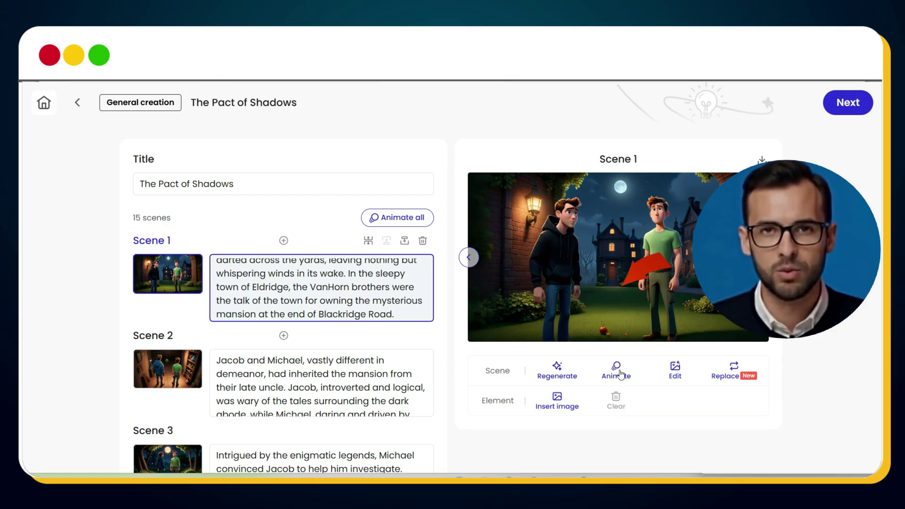
scroll(451, 422, "down", 15)
scroll(451, 422, "up", 15)
- Animate all 15 scenes with High quality turned on
left_click(391, 218)
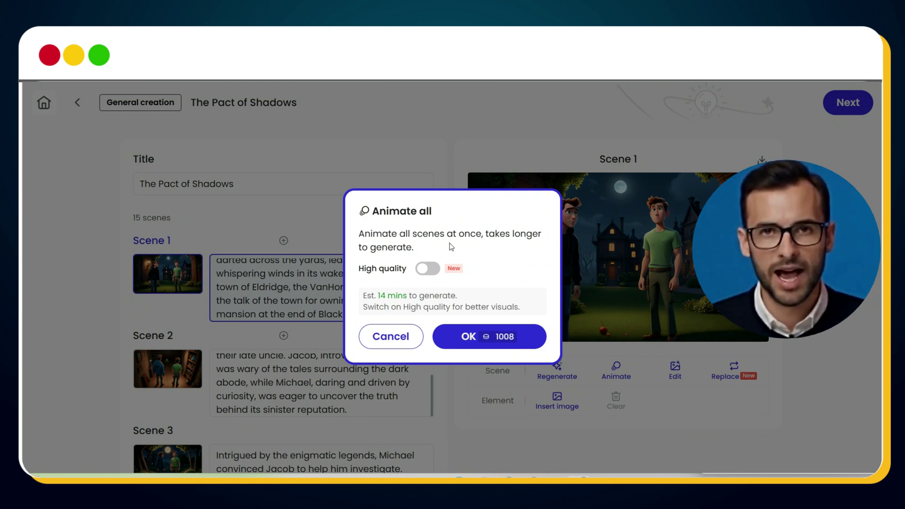
left_click(430, 271)
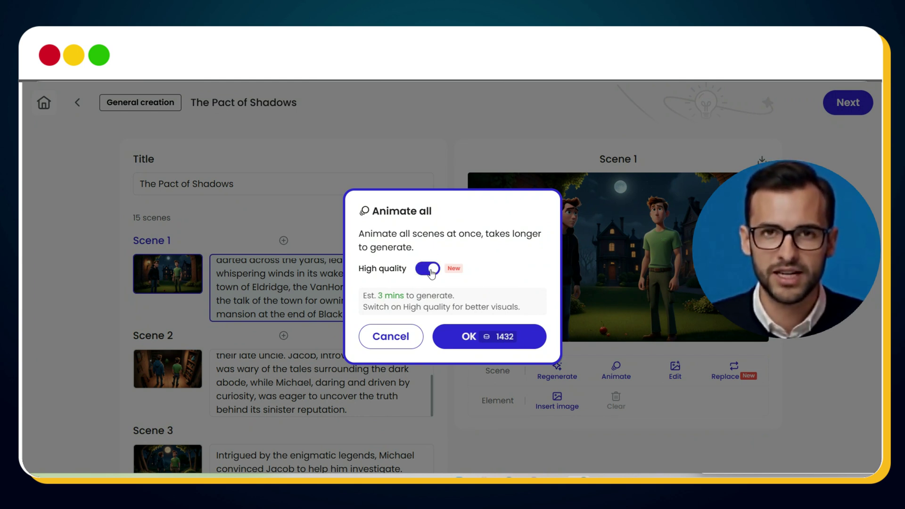
left_click(524, 342)
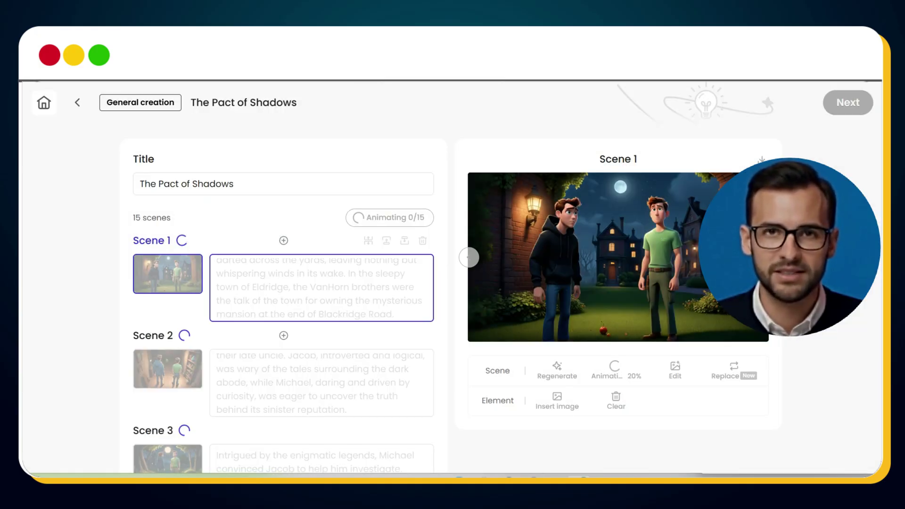
- Play the 12-second animated Scene 1 clip to check it, then continue to the style page
scroll(323, 385, "down", 20)
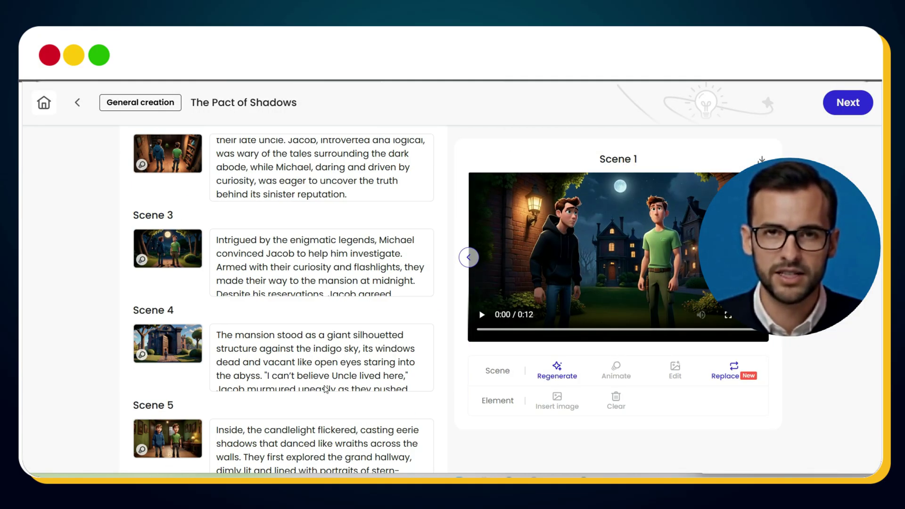
scroll(323, 385, "up", 9)
scroll(324, 384, "up", 10)
left_click(481, 315)
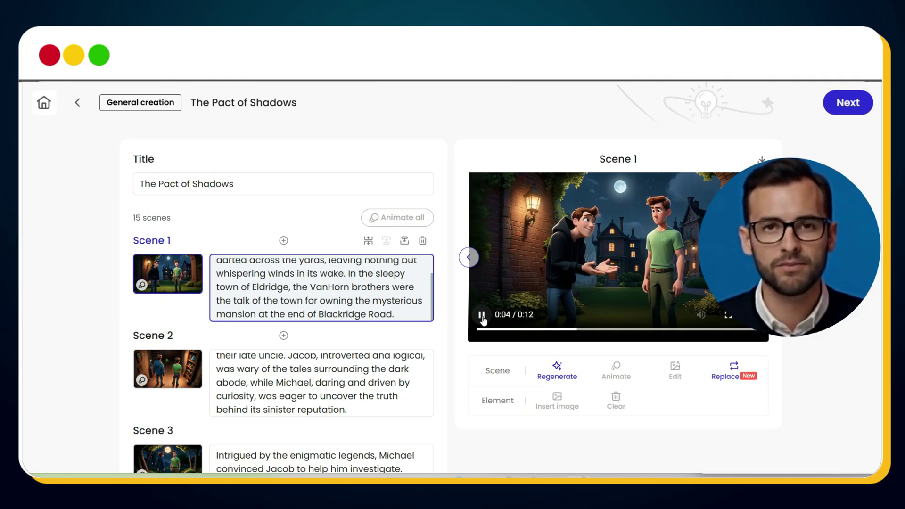
left_click(849, 102)
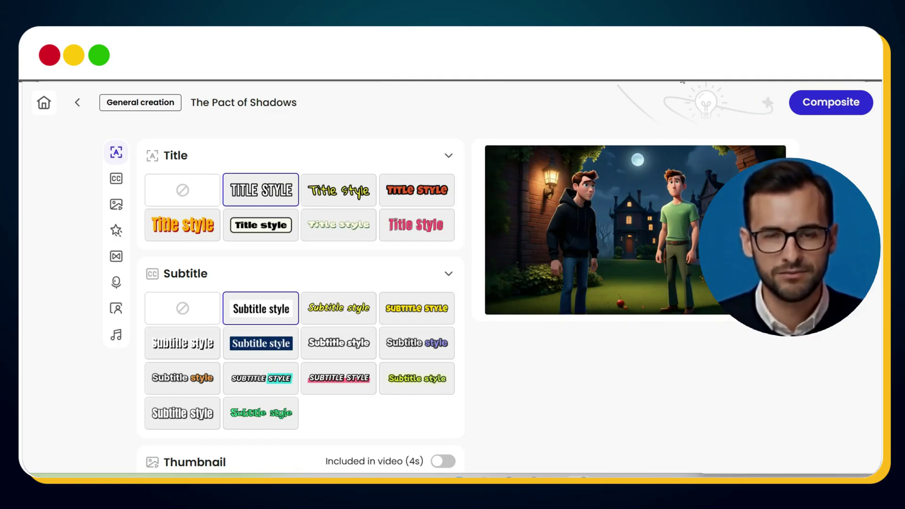
- Choose the red capitals TITLE STYLE titles and the yellow capitalised SUBTITLE STYLE subtitles
left_click(417, 224)
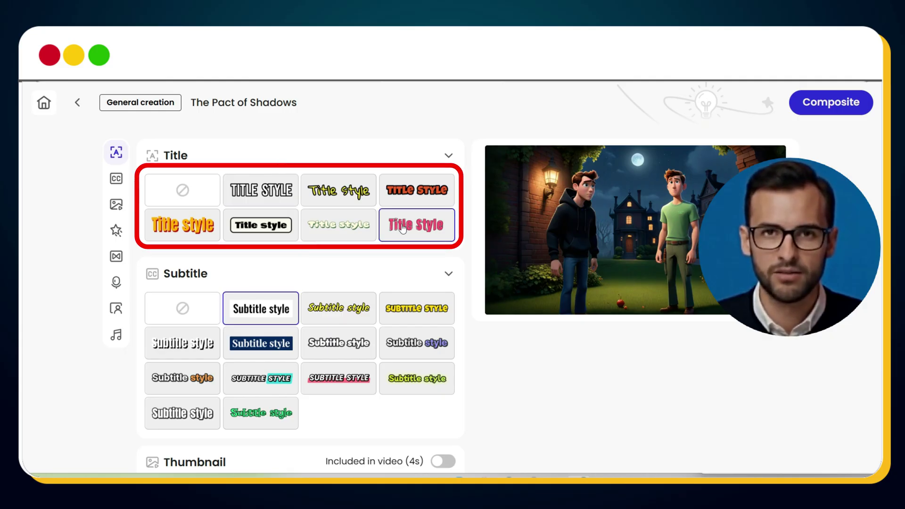
left_click(417, 308)
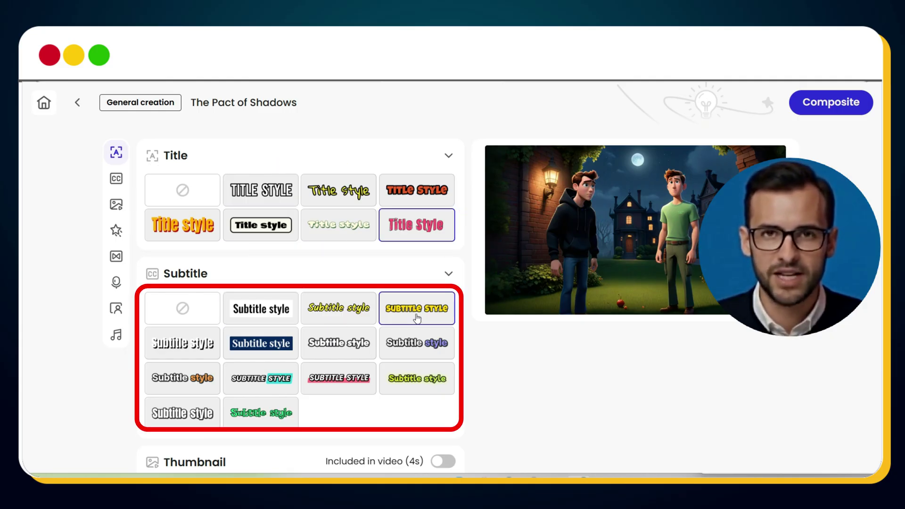
left_click(407, 197)
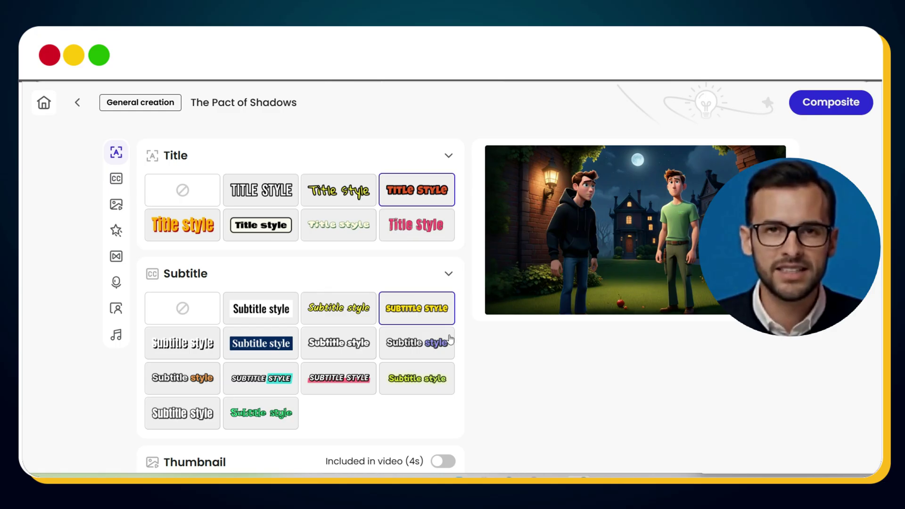
scroll(409, 332, "down", 5)
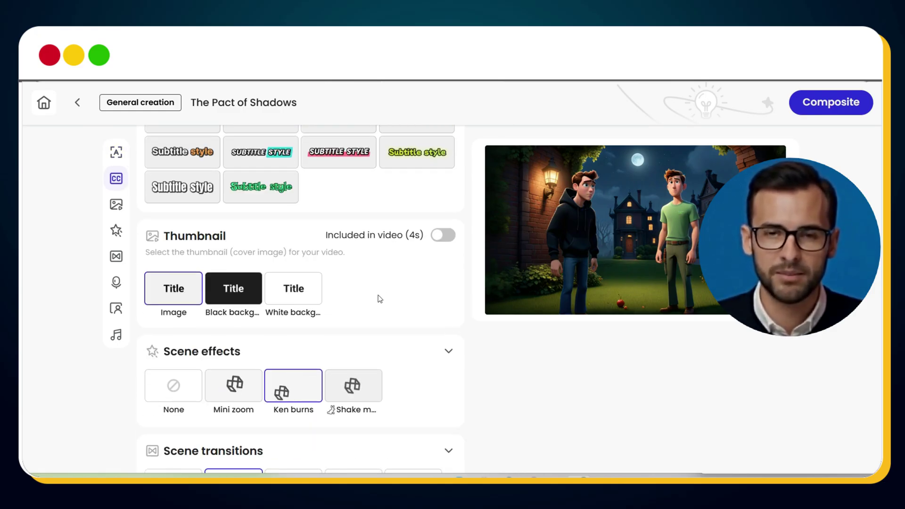
scroll(380, 299, "down", 1)
scroll(380, 298, "down", 4)
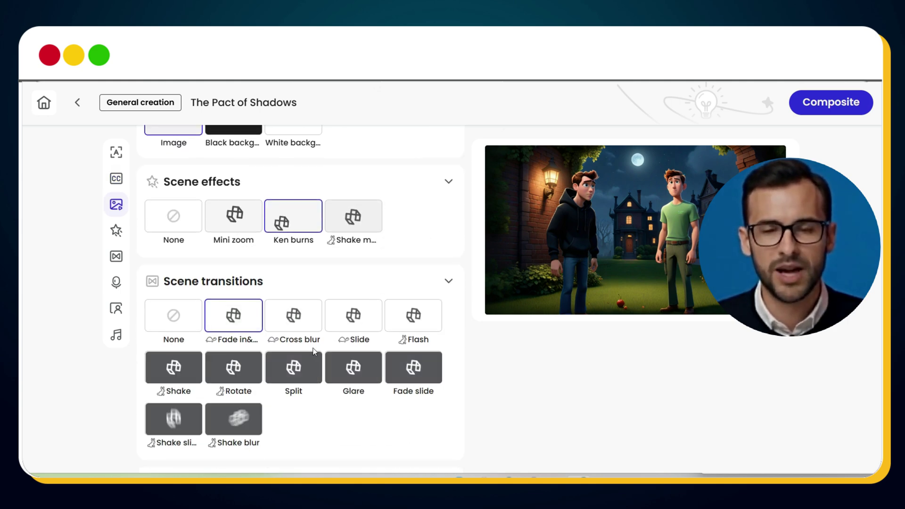
scroll(326, 387, "down", 2)
scroll(325, 384, "up", 4)
scroll(325, 383, "down", 9)
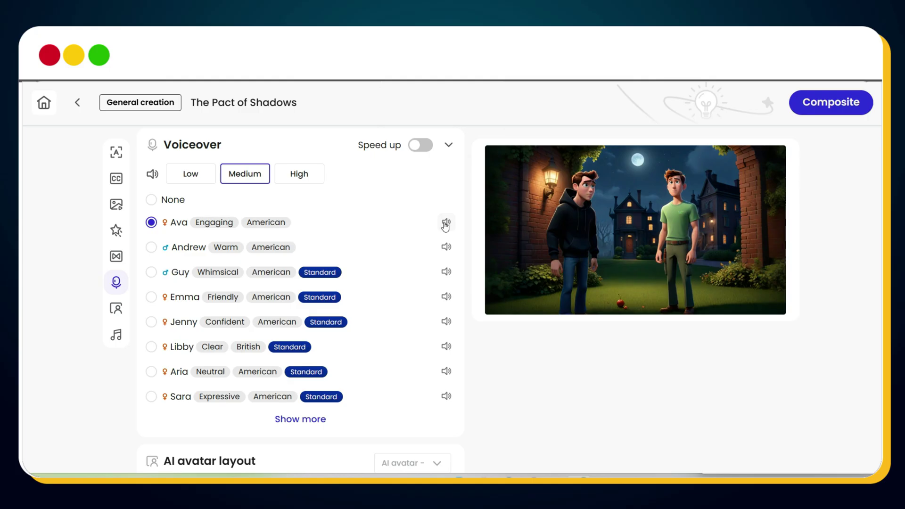
left_click(150, 252)
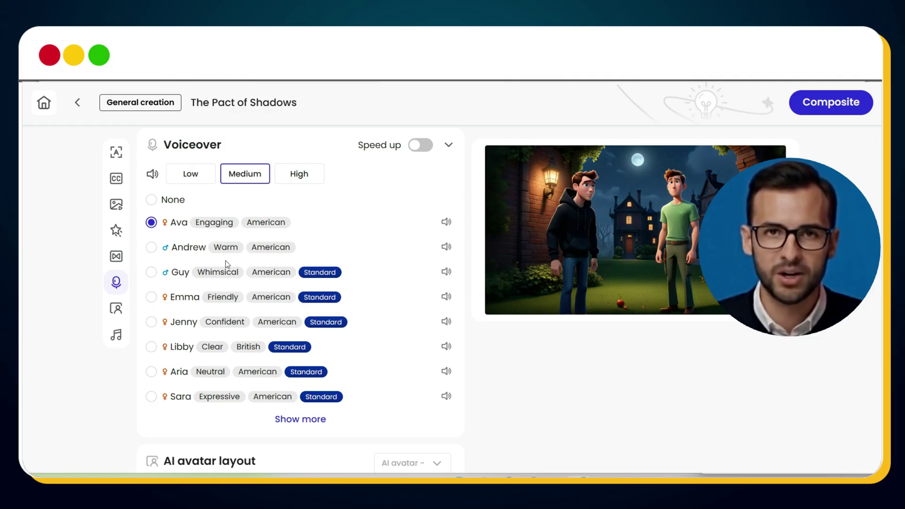
scroll(333, 306, "down", 5)
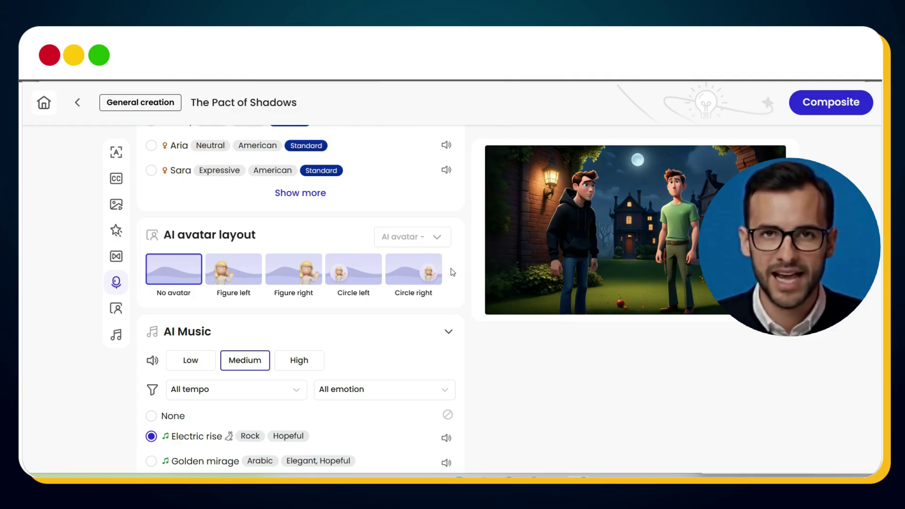
- Set the music volume to Low and filter tracks to the Suspenseful emotion
scroll(415, 285, "down", 2)
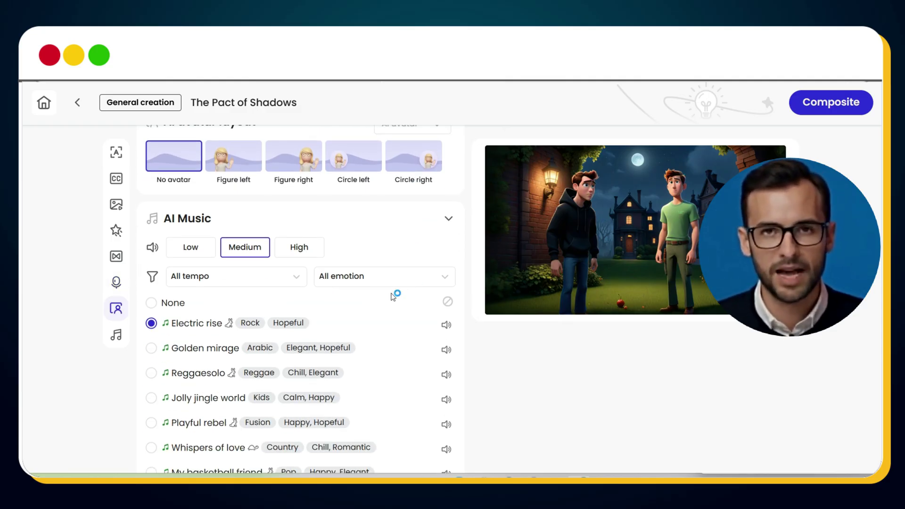
scroll(394, 296, "down", 1)
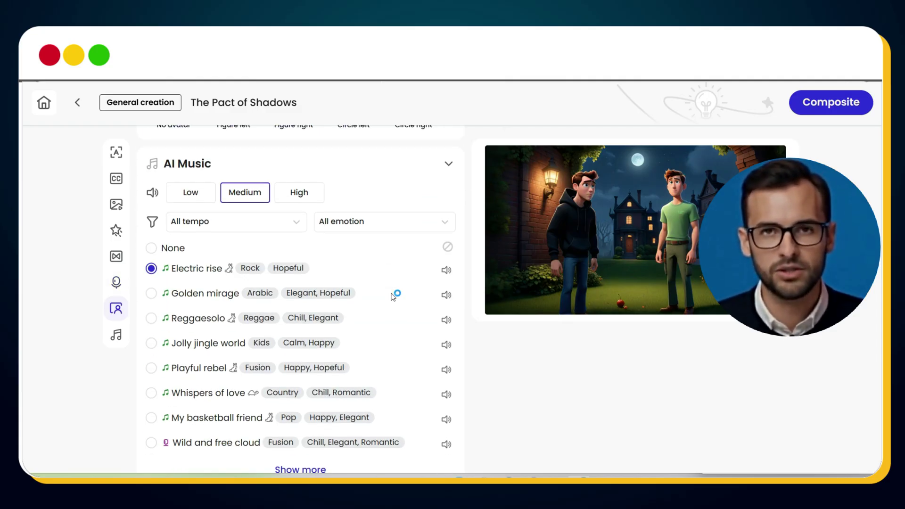
left_click(188, 198)
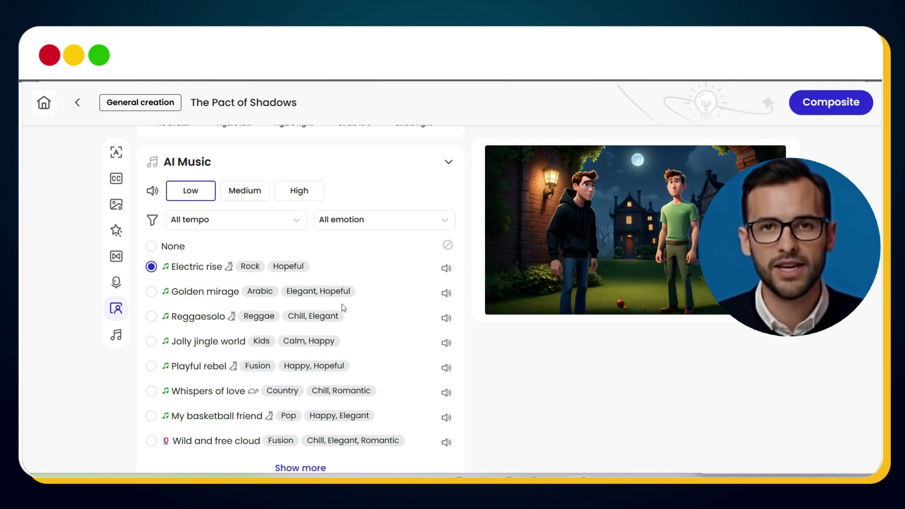
left_click(343, 224)
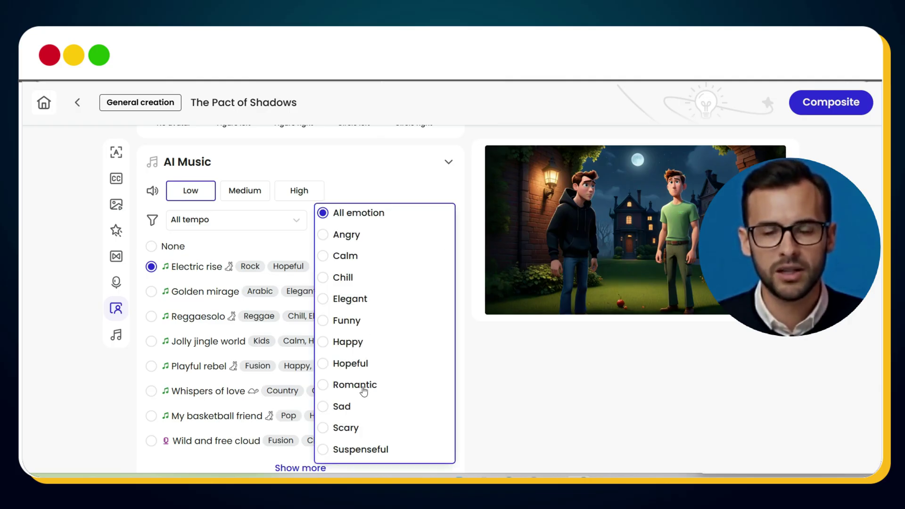
left_click(360, 449)
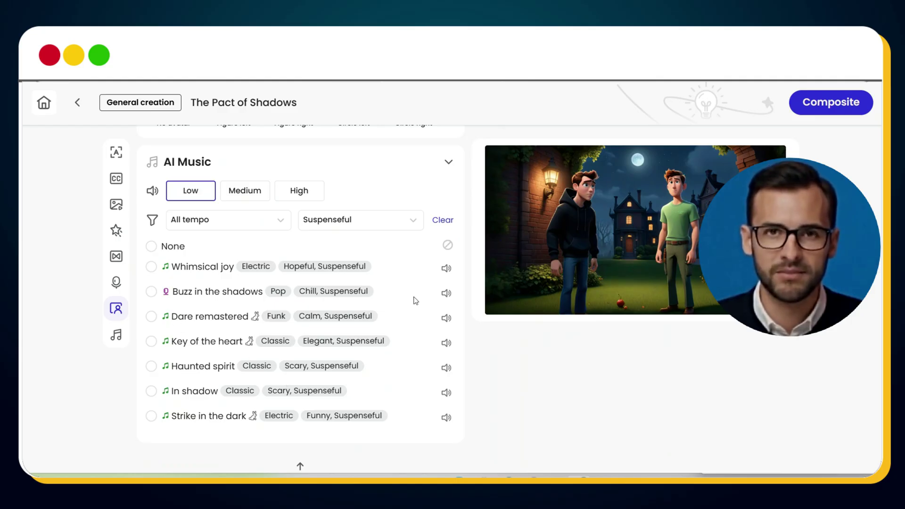
- Preview a track, filter to Medium tempo, and select 'In shadow' as background music
left_click(446, 293)
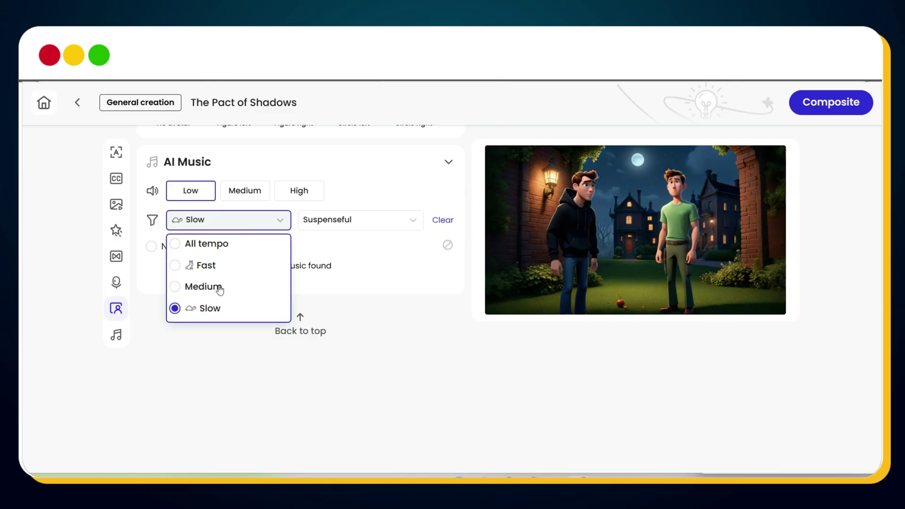
left_click(219, 289)
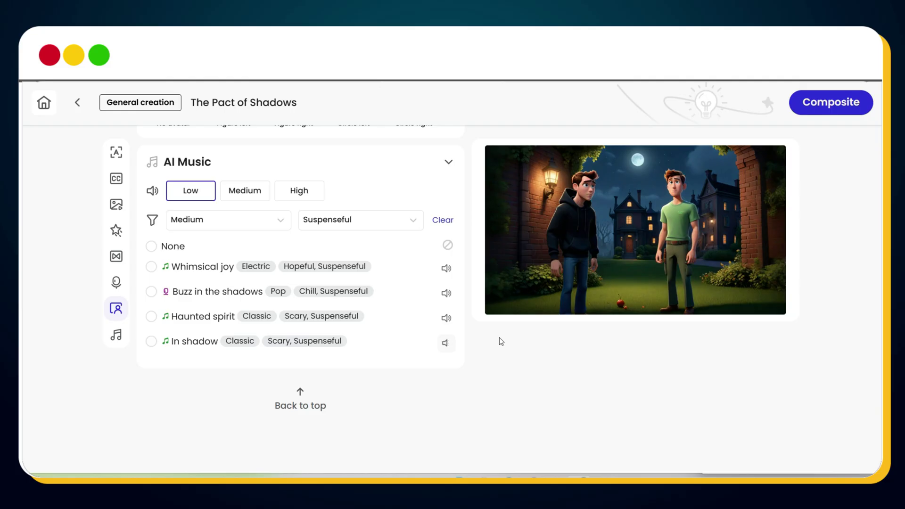
scroll(501, 341, "up", 1)
left_click(152, 392)
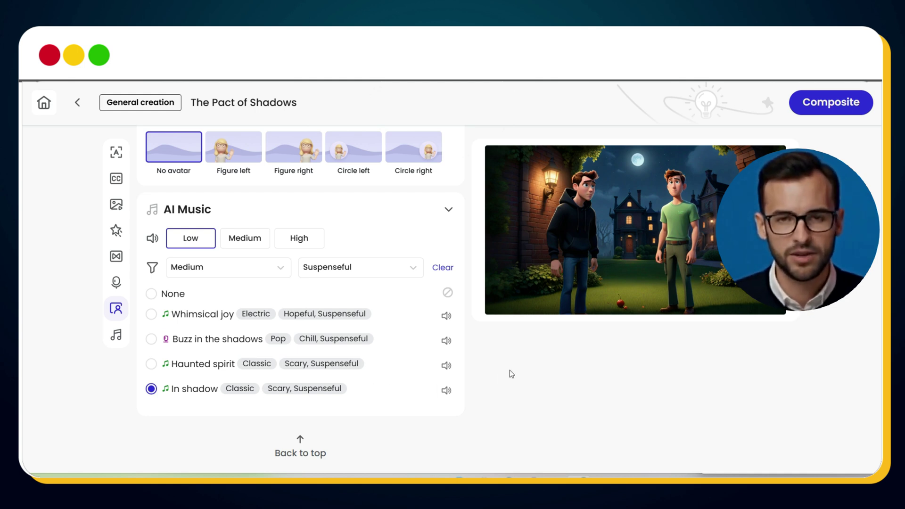
scroll(701, 380, "up", 1)
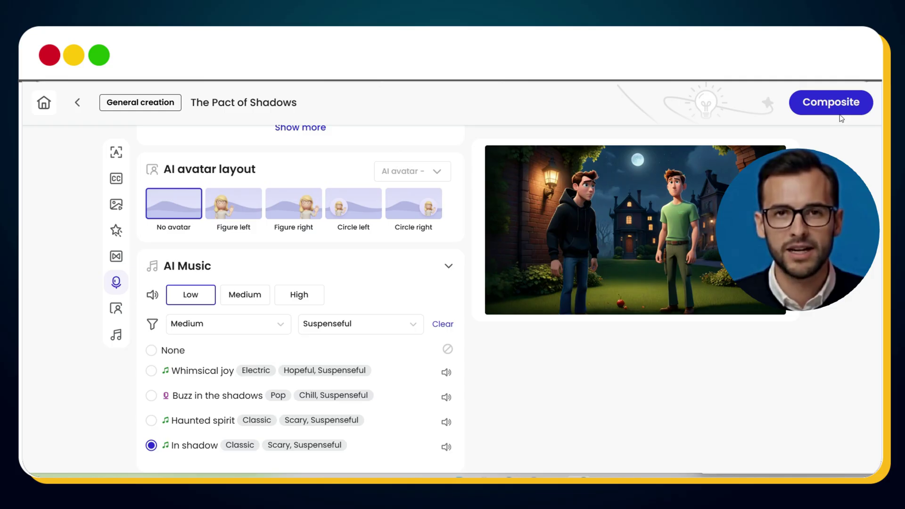
- Composite the video and review its title, summary, hashtags and prompt while it renders
left_click(797, 107)
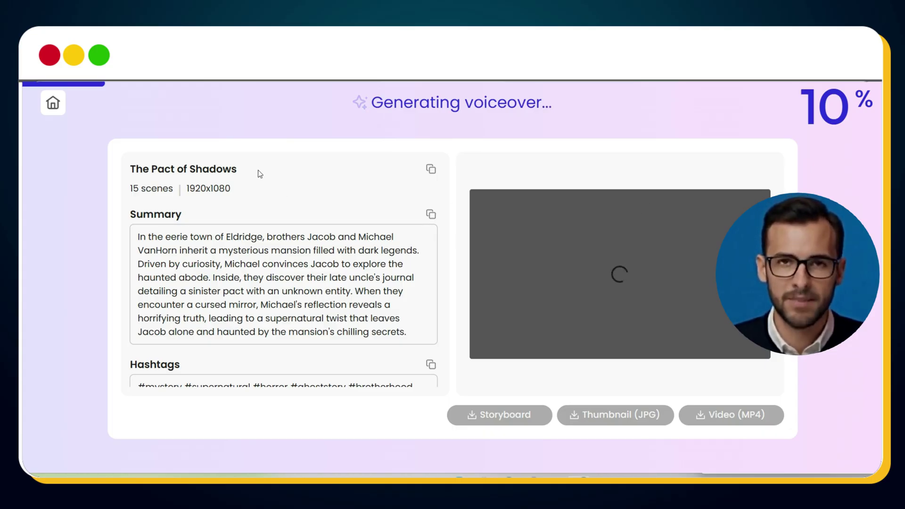
left_click_drag(238, 170, 130, 168)
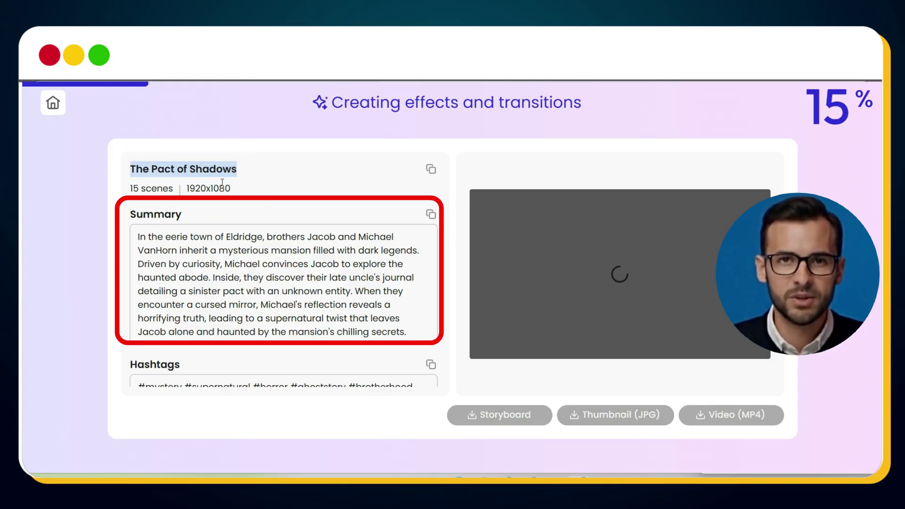
scroll(235, 264, "down", 3)
left_click_drag(413, 274, 136, 276)
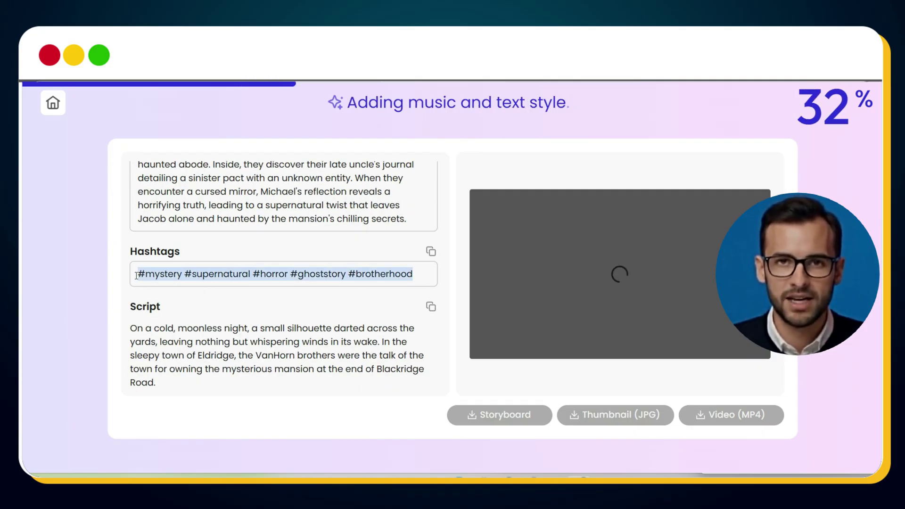
scroll(195, 295, "down", 15)
scroll(195, 295, "down", 5)
left_click_drag(423, 372, 132, 375)
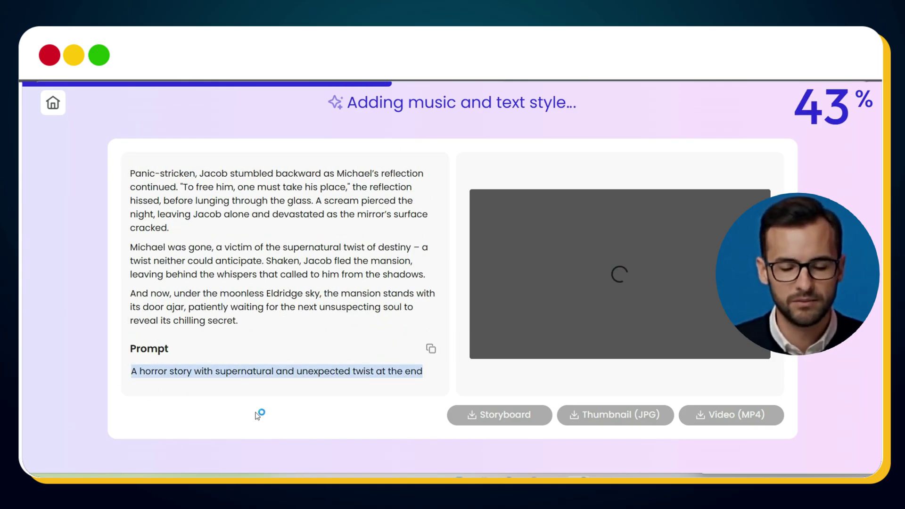
left_click(257, 415)
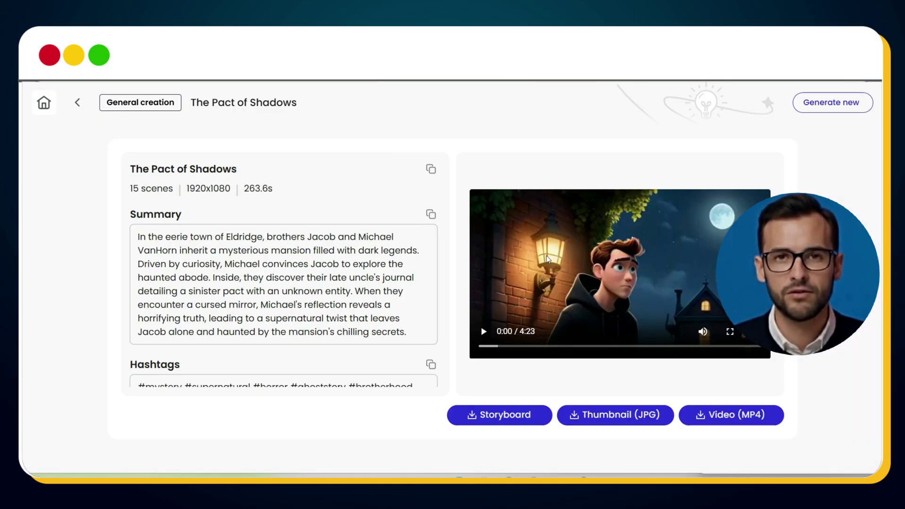